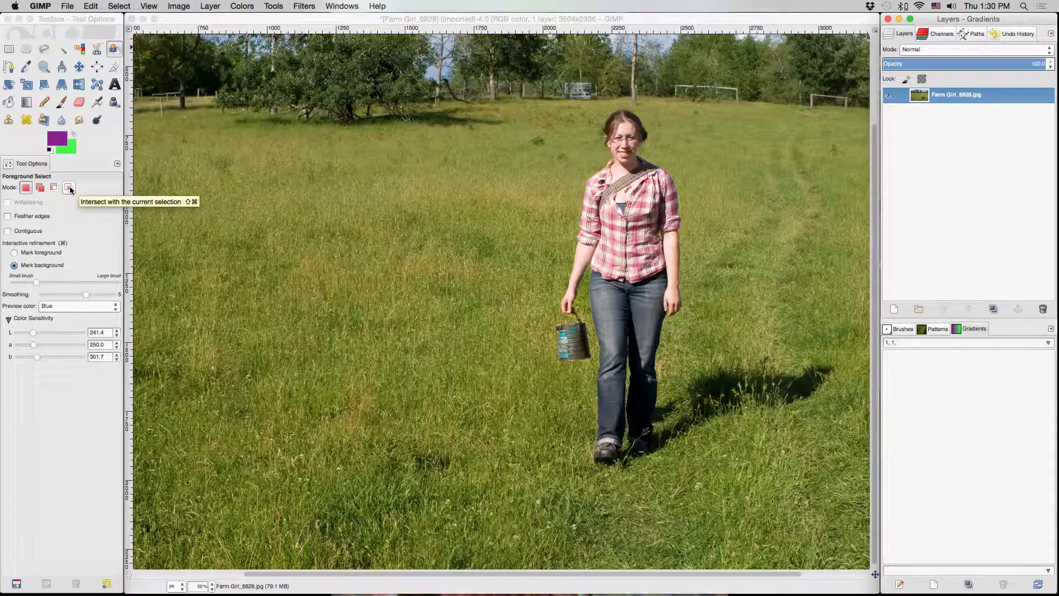
{"action": "left_click", "coordinate": [8, 216]}
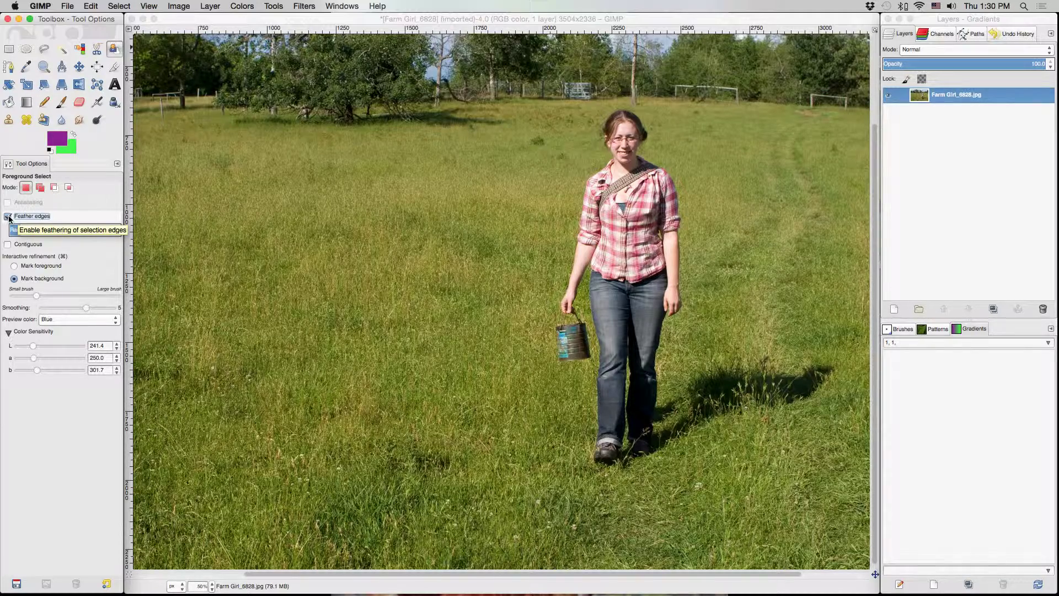
{"action": "left_click", "coordinate": [7, 216]}
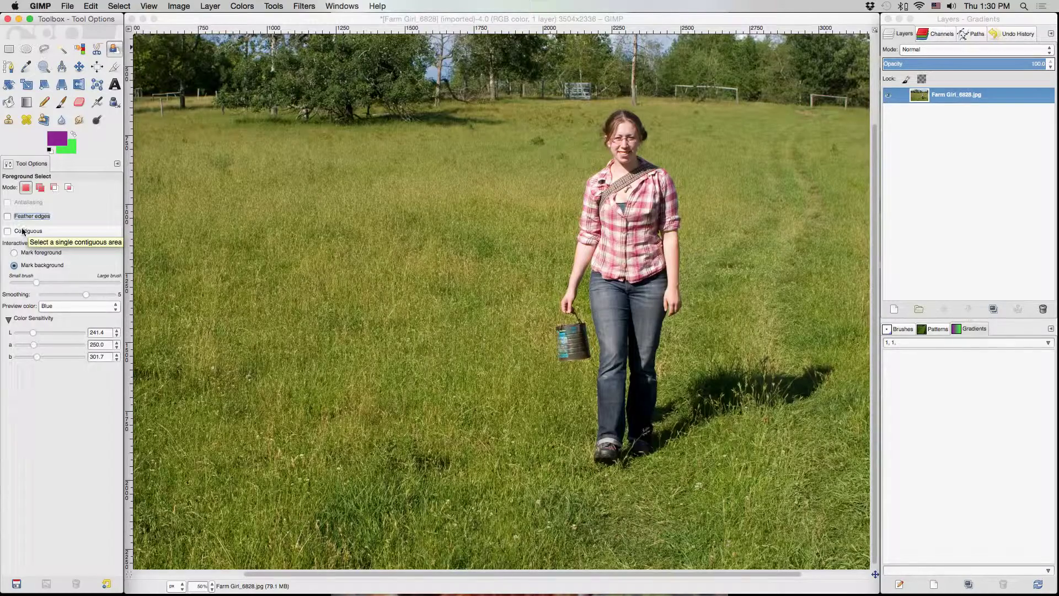
{"action": "left_click", "coordinate": [7, 231]}
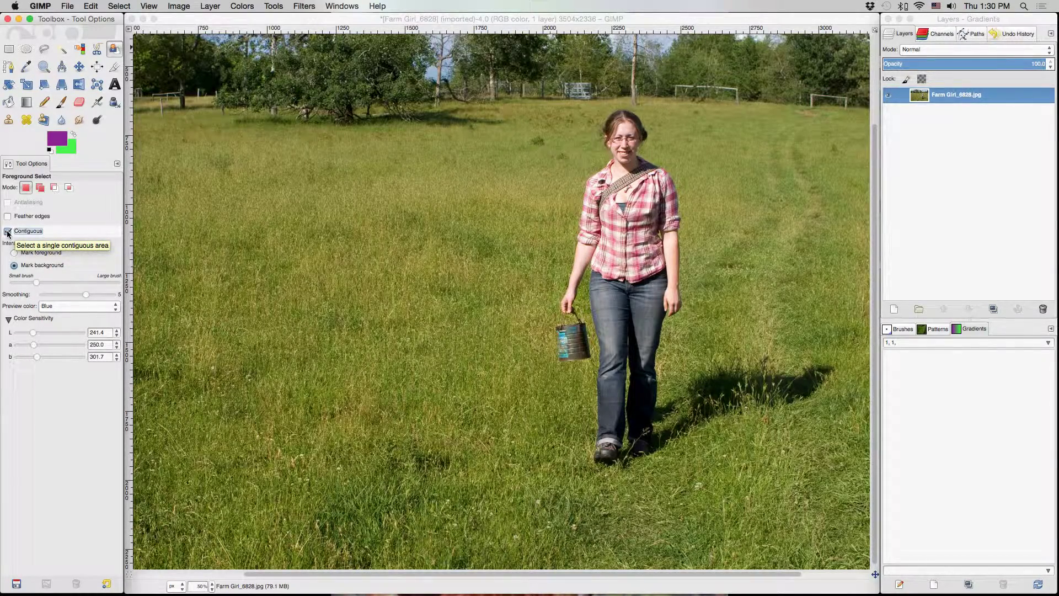
{"action": "left_click", "coordinate": [7, 232]}
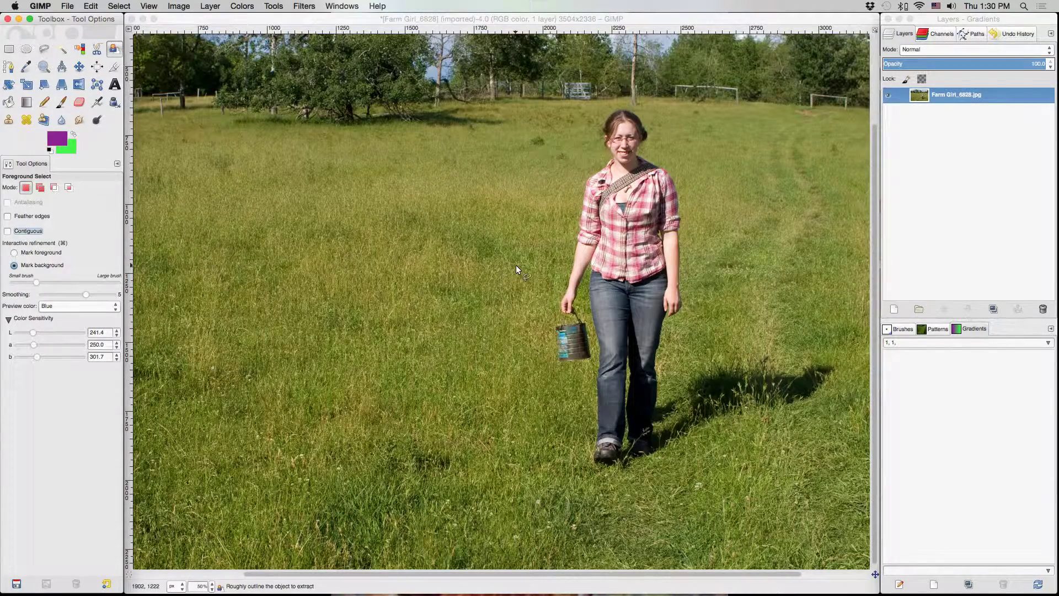
- Roughly outline the woman and her bucket in a closed loop with the Foreground Select tool
{"action": "left_click", "coordinate": [550, 274]}
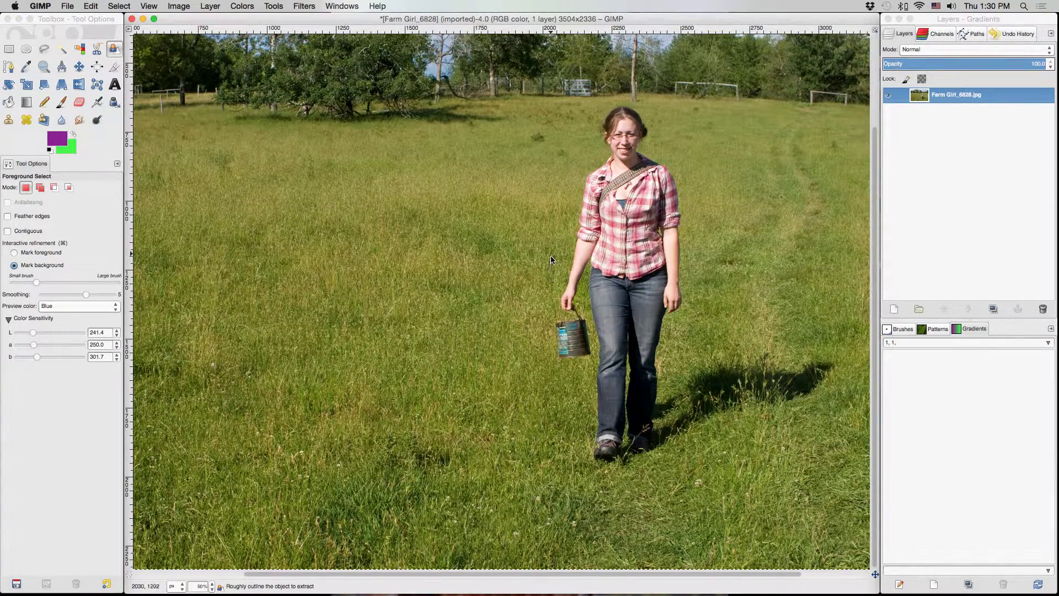
{"action": "mouse_move", "coordinate": [551, 259]}
{"action": "left_mouse_down"}
{"action": "mouse_move", "coordinate": [575, 140]}
{"action": "mouse_move", "coordinate": [602, 86]}
{"action": "mouse_move", "coordinate": [656, 95]}
{"action": "left_mouse_up"}
{"action": "mouse_move", "coordinate": [689, 147]}
{"action": "left_mouse_down"}
{"action": "mouse_move", "coordinate": [704, 351]}
{"action": "mouse_move", "coordinate": [685, 438]}
{"action": "mouse_move", "coordinate": [655, 469]}
{"action": "mouse_move", "coordinate": [600, 473]}
{"action": "mouse_move", "coordinate": [569, 460]}
{"action": "mouse_move", "coordinate": [537, 398]}
{"action": "left_mouse_up"}
{"action": "scroll", "coordinate": [539, 408], "scroll_direction": "up", "scroll_amount": 4}
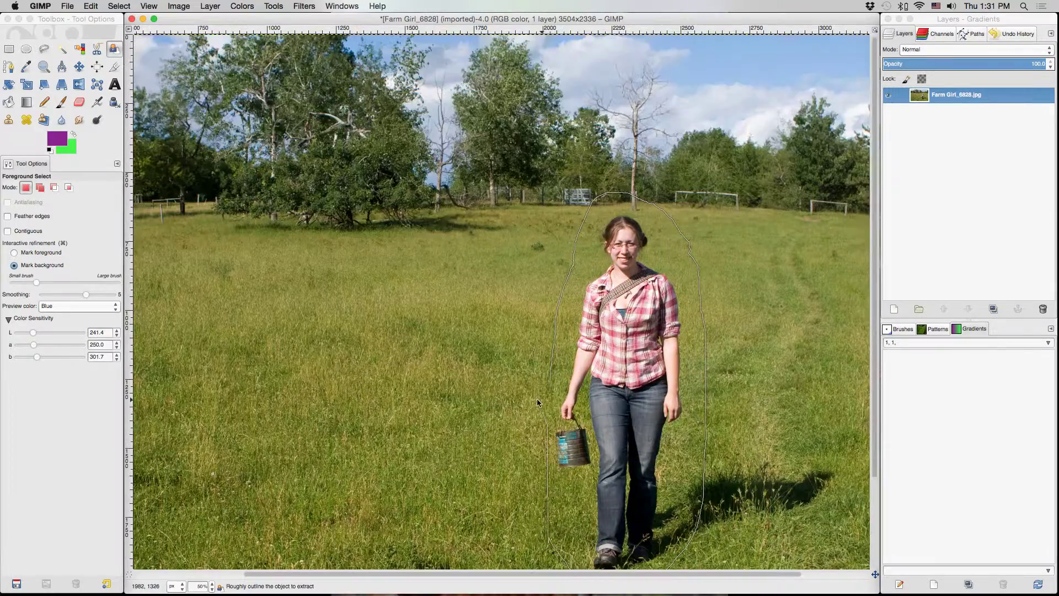
{"action": "left_click", "coordinate": [532, 406]}
{"action": "left_click", "coordinate": [517, 390]}
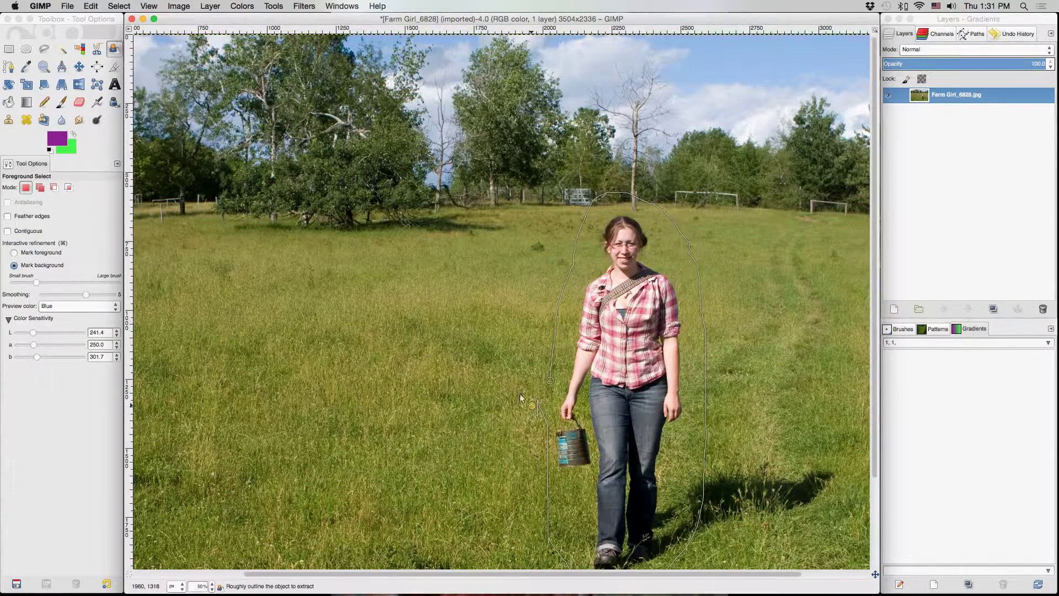
{"action": "left_click", "coordinate": [506, 380]}
{"action": "left_click", "coordinate": [550, 382]}
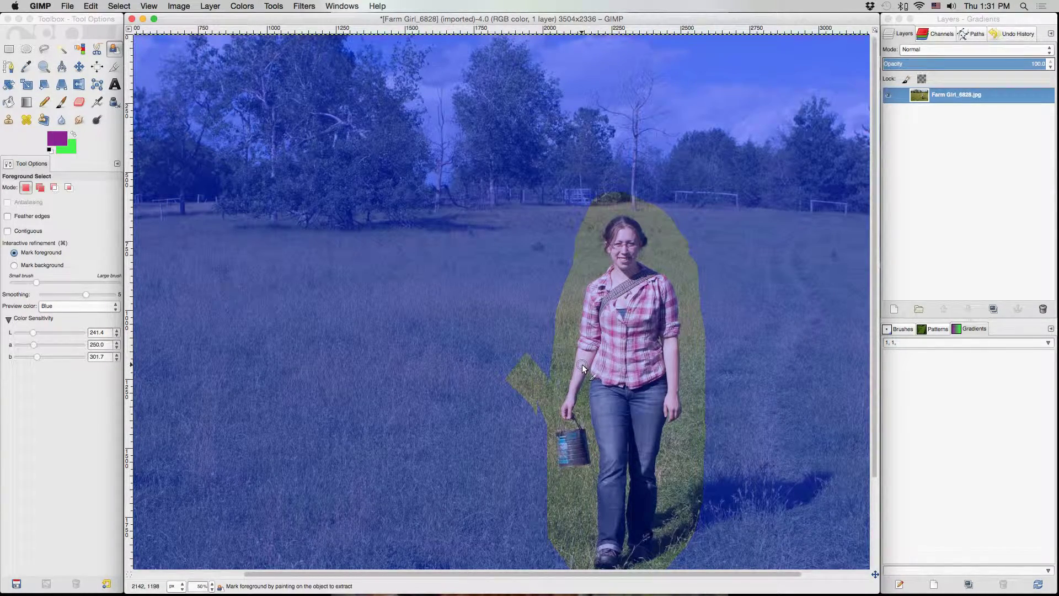
- Mark the woman's head, arms, shirt and both legs as foreground with brush strokes
{"action": "left_click_drag", "start_coordinate": [581, 364], "coordinate": [604, 294]}
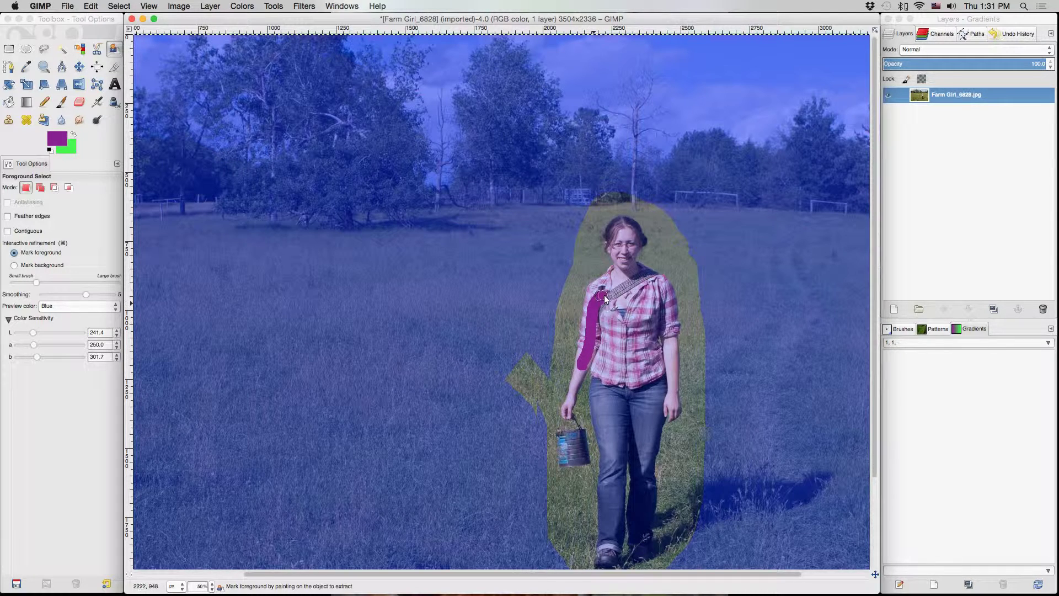
{"action": "mouse_move", "coordinate": [621, 252]}
{"action": "left_mouse_down"}
{"action": "mouse_move", "coordinate": [631, 235]}
{"action": "mouse_move", "coordinate": [637, 277]}
{"action": "left_mouse_up"}
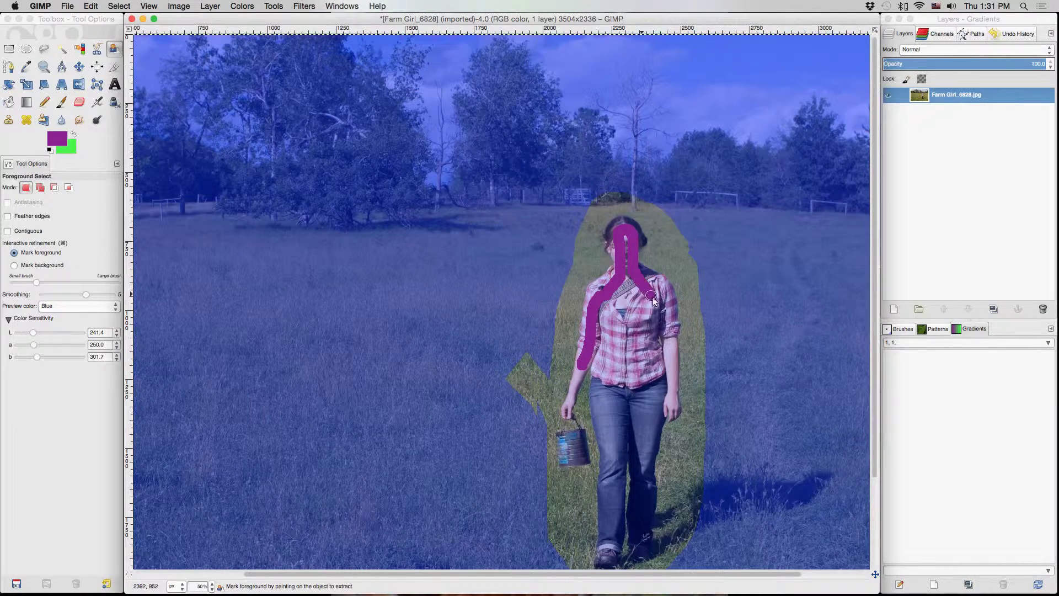
{"action": "left_click_drag", "start_coordinate": [659, 312], "coordinate": [670, 351]}
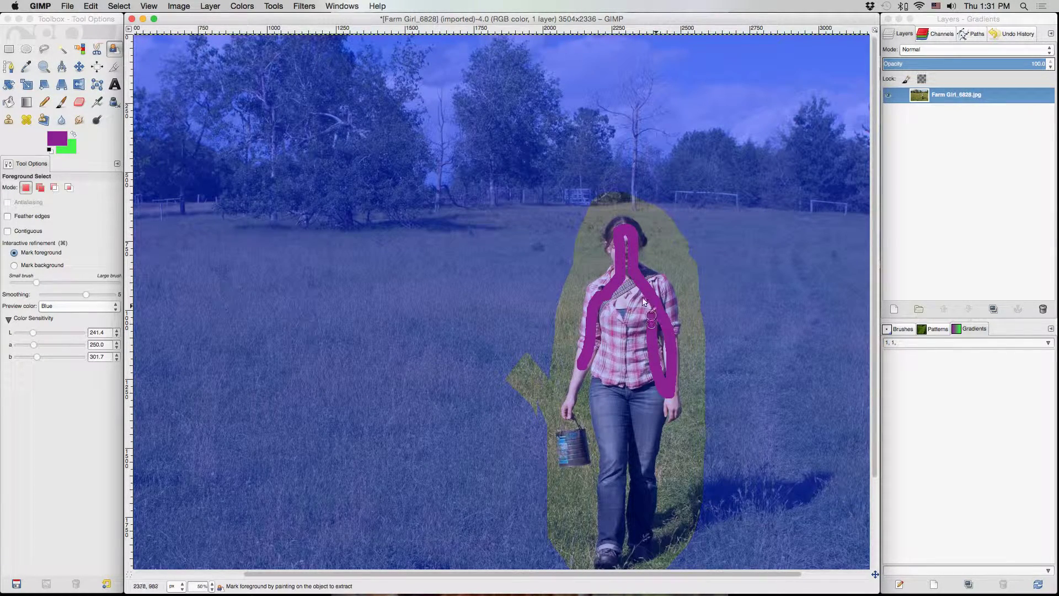
{"action": "mouse_move", "coordinate": [642, 297]}
{"action": "left_mouse_down"}
{"action": "mouse_move", "coordinate": [614, 295]}
{"action": "mouse_move", "coordinate": [612, 392]}
{"action": "mouse_move", "coordinate": [637, 320]}
{"action": "left_mouse_up"}
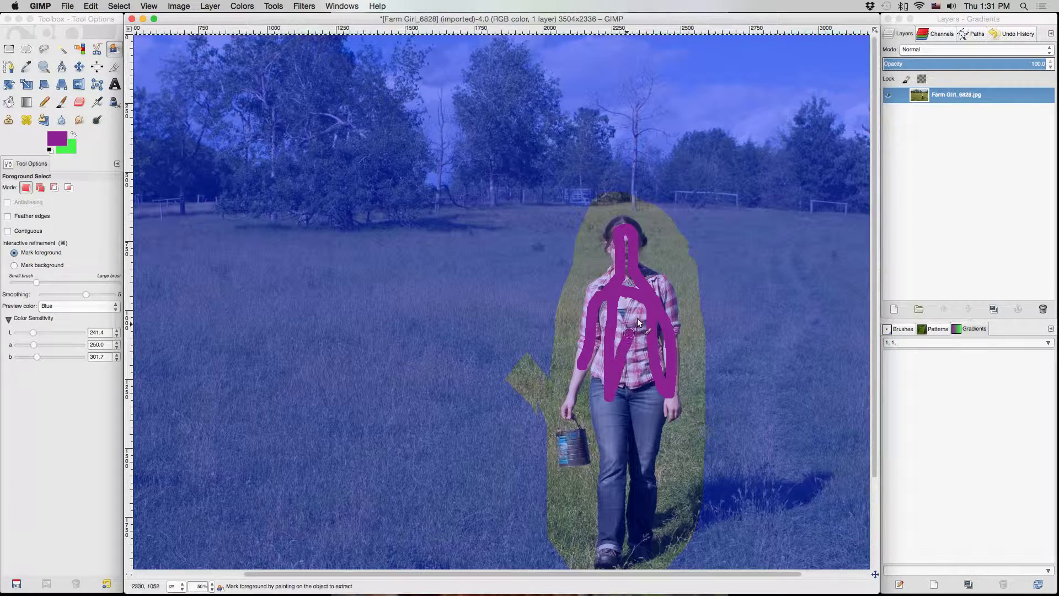
{"action": "left_click_drag", "start_coordinate": [641, 377], "coordinate": [641, 400]}
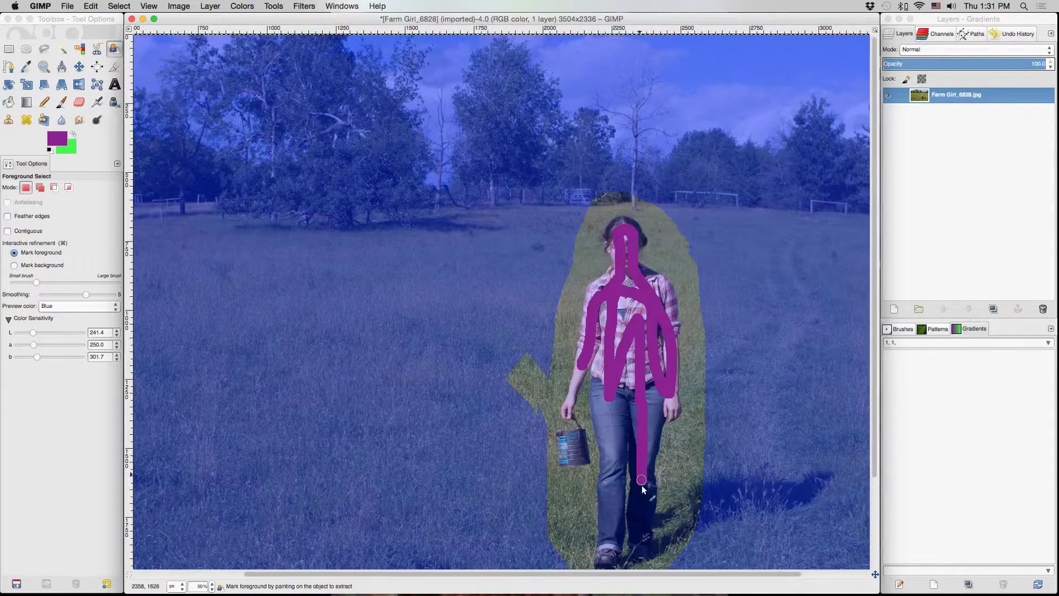
{"action": "left_click_drag", "start_coordinate": [641, 484], "coordinate": [641, 524]}
{"action": "mouse_move", "coordinate": [656, 422]}
{"action": "left_mouse_down"}
{"action": "mouse_move", "coordinate": [656, 389]}
{"action": "mouse_move", "coordinate": [638, 375]}
{"action": "mouse_move", "coordinate": [609, 398]}
{"action": "left_mouse_up"}
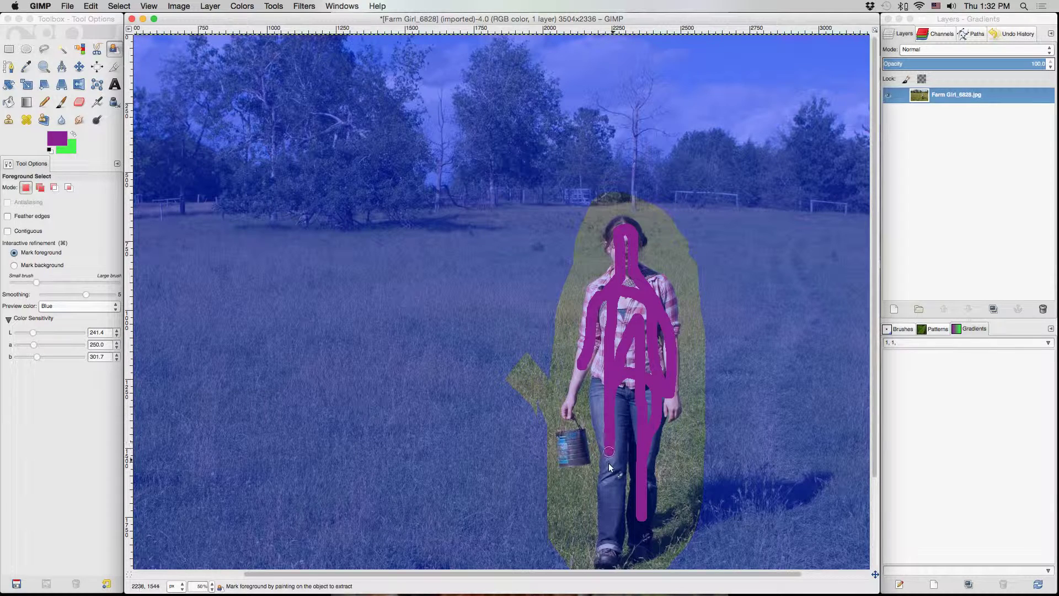
{"action": "left_click_drag", "start_coordinate": [609, 465], "coordinate": [607, 540]}
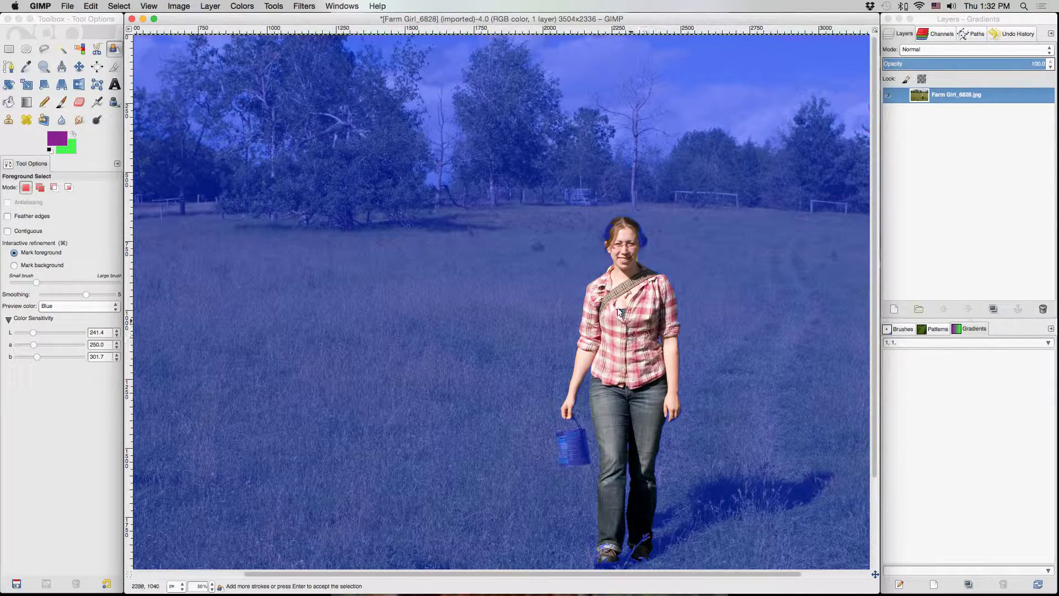
- Refine the foreground at 100% zoom by painting over the woman's sleeve, shoulder and hair
{"action": "key", "text": "super"}
{"action": "scroll", "coordinate": [625, 247], "scroll_direction": "up", "scroll_amount": 1}
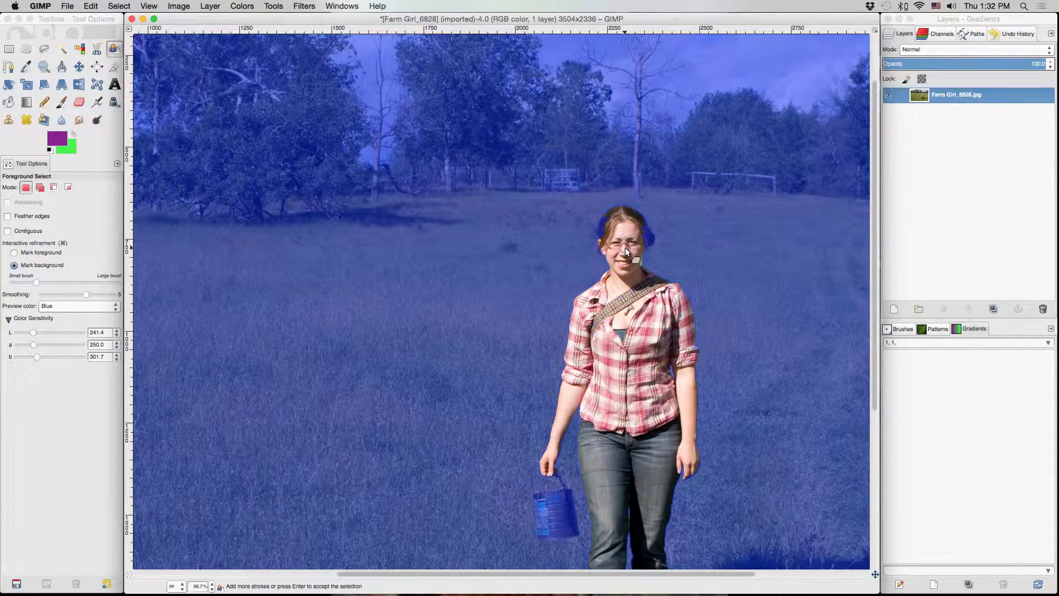
{"action": "scroll", "coordinate": [624, 247], "scroll_direction": "up", "scroll_amount": 1}
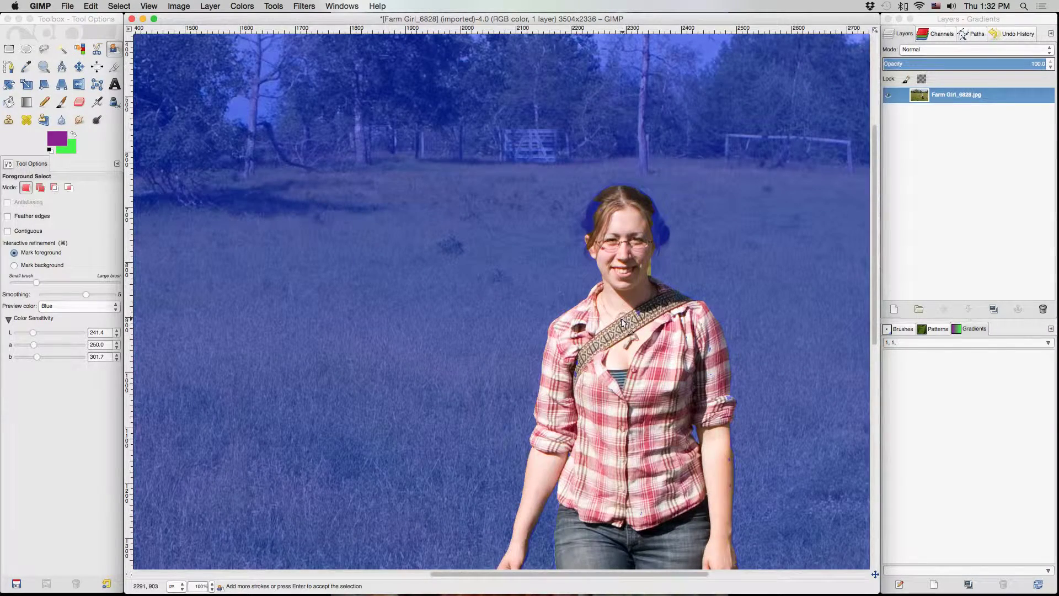
{"action": "mouse_move", "coordinate": [654, 307]}
{"action": "left_mouse_down"}
{"action": "mouse_move", "coordinate": [584, 353]}
{"action": "mouse_move", "coordinate": [578, 395]}
{"action": "left_mouse_up"}
{"action": "mouse_move", "coordinate": [719, 468]}
{"action": "left_mouse_down"}
{"action": "mouse_move", "coordinate": [714, 363]}
{"action": "mouse_move", "coordinate": [701, 327]}
{"action": "mouse_move", "coordinate": [684, 338]}
{"action": "mouse_move", "coordinate": [677, 318]}
{"action": "left_mouse_up"}
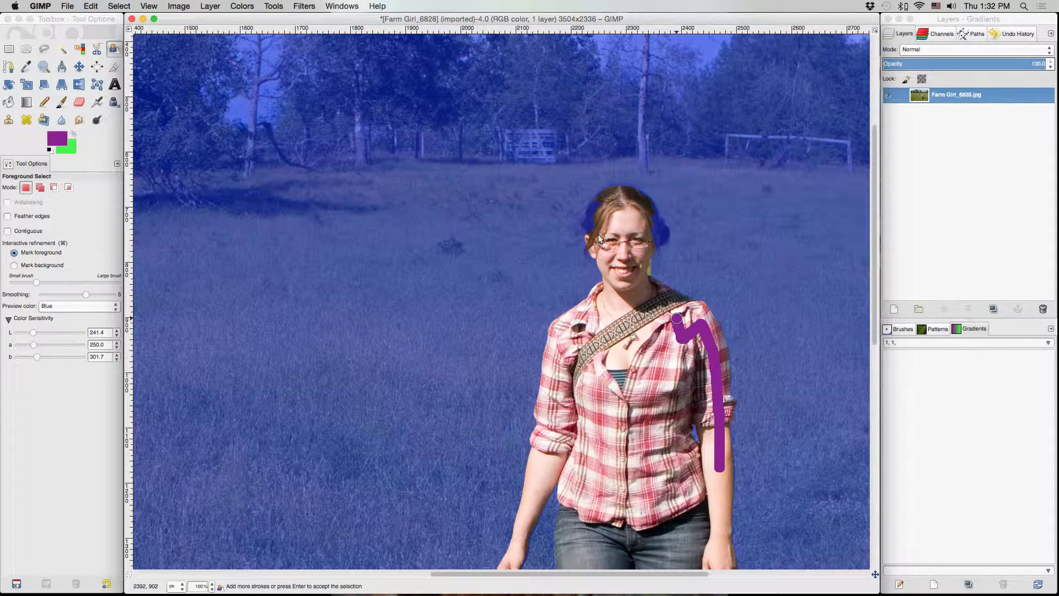
{"action": "mouse_move", "coordinate": [595, 234]}
{"action": "left_mouse_down"}
{"action": "mouse_move", "coordinate": [600, 201]}
{"action": "mouse_move", "coordinate": [618, 201]}
{"action": "mouse_move", "coordinate": [651, 234]}
{"action": "left_mouse_up"}
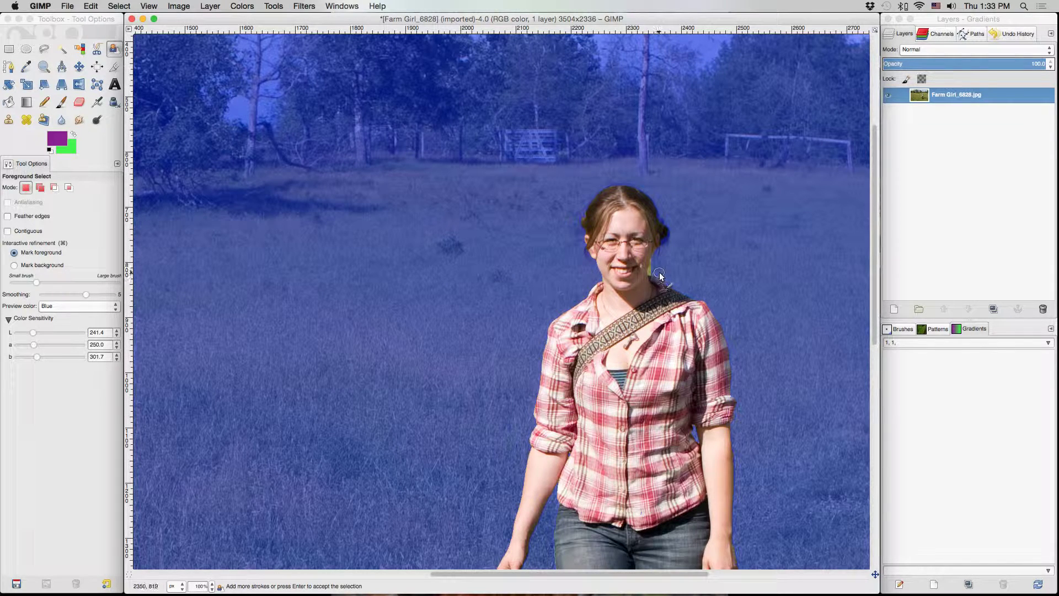
- Mark the grass patch beside the woman's neck as background and set the mask preview color to Green
{"action": "left_click", "coordinate": [13, 265]}
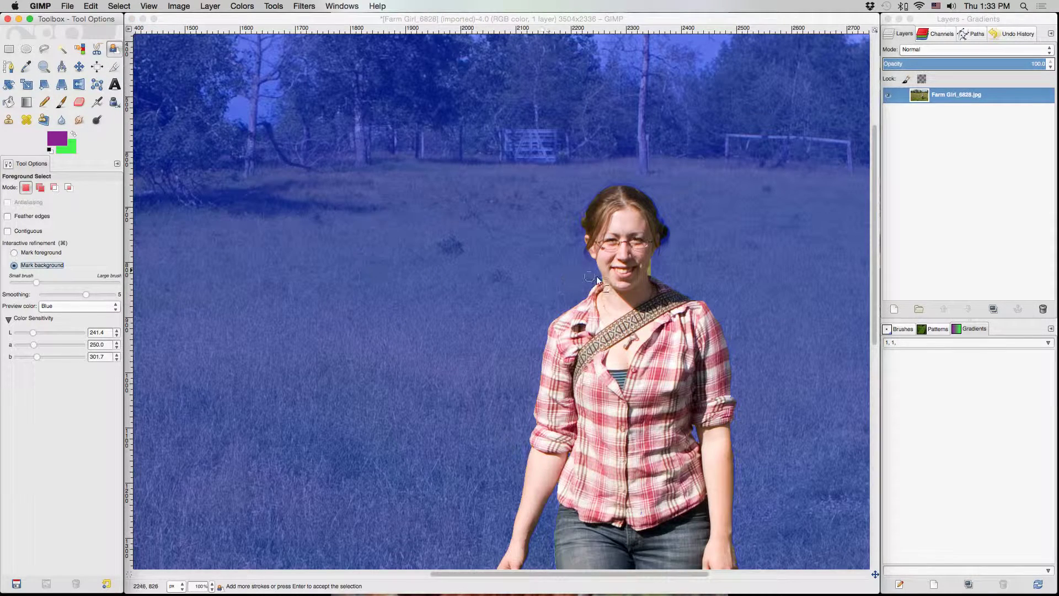
{"action": "left_click_drag", "start_coordinate": [660, 263], "coordinate": [654, 270]}
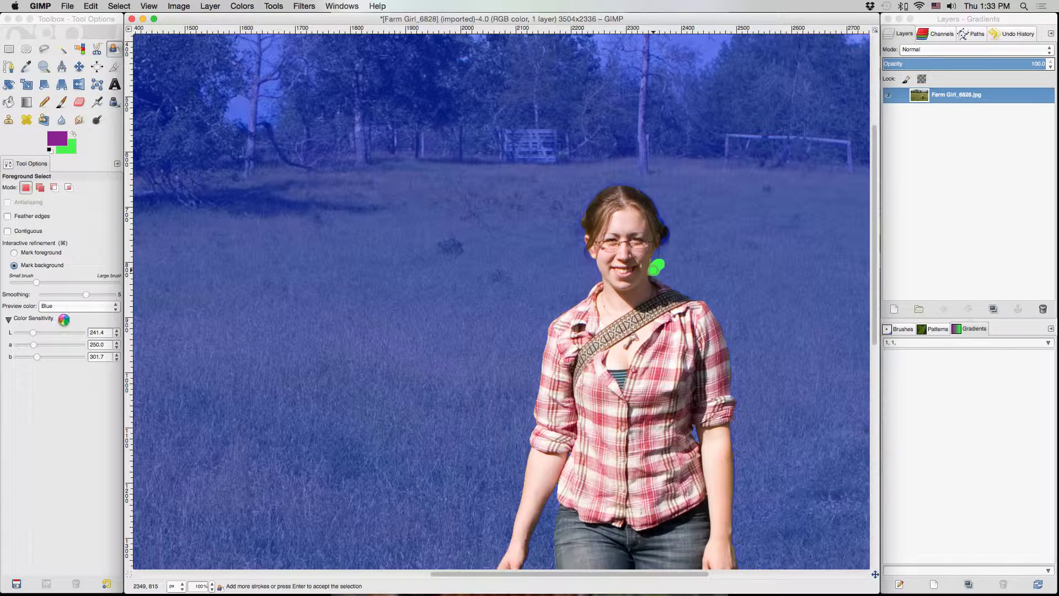
{"action": "left_click", "coordinate": [115, 308]}
{"action": "left_click", "coordinate": [101, 305]}
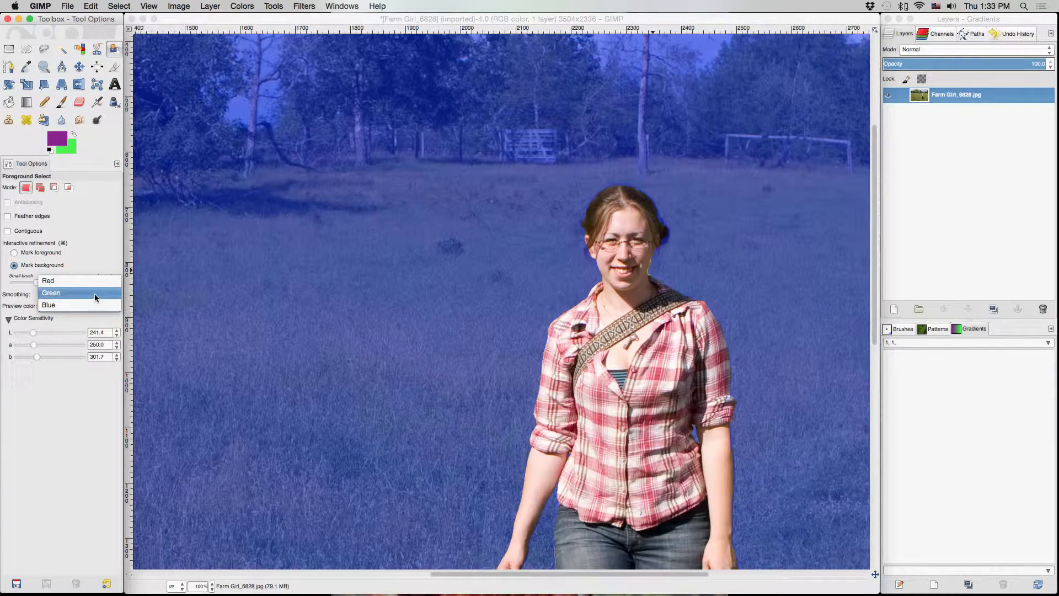
{"action": "key", "text": "Up"}
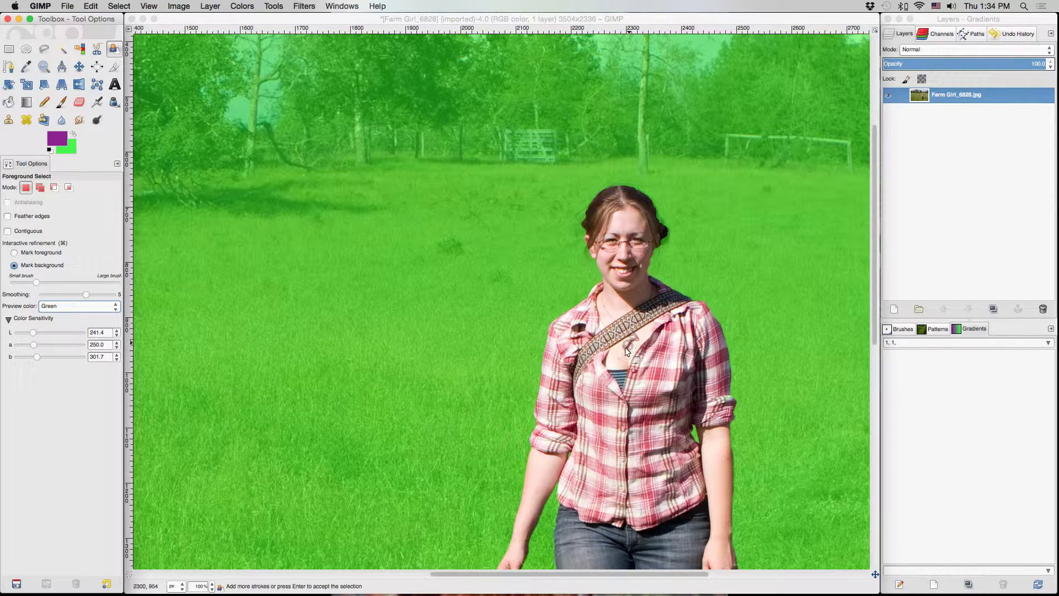
- Accept the refined foreground mask to turn it into a selection around the woman
{"action": "scroll", "coordinate": [622, 349], "scroll_direction": "down", "scroll_amount": 5}
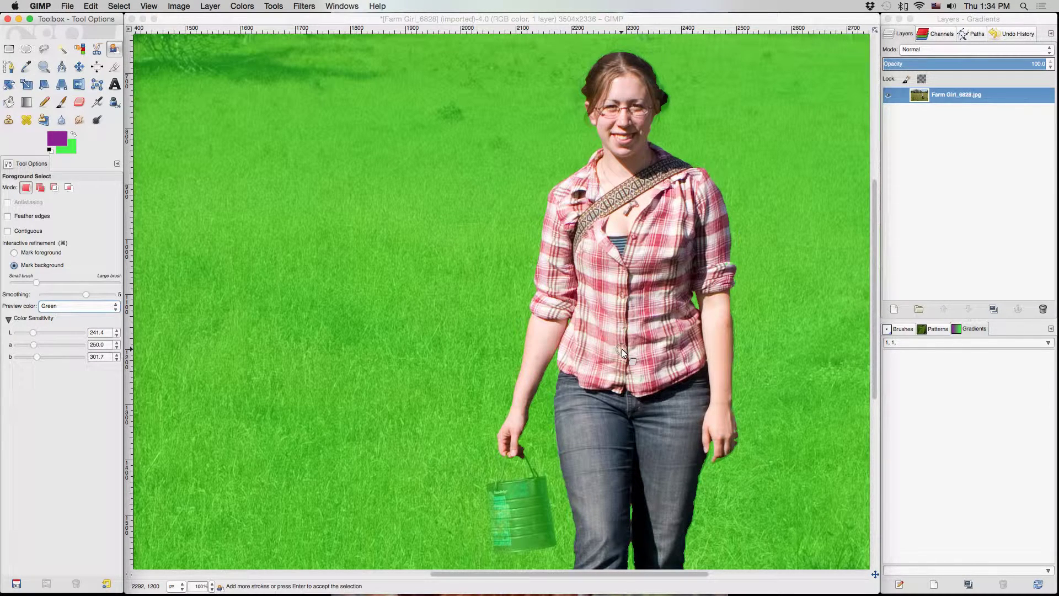
{"action": "left_click", "coordinate": [77, 306]}
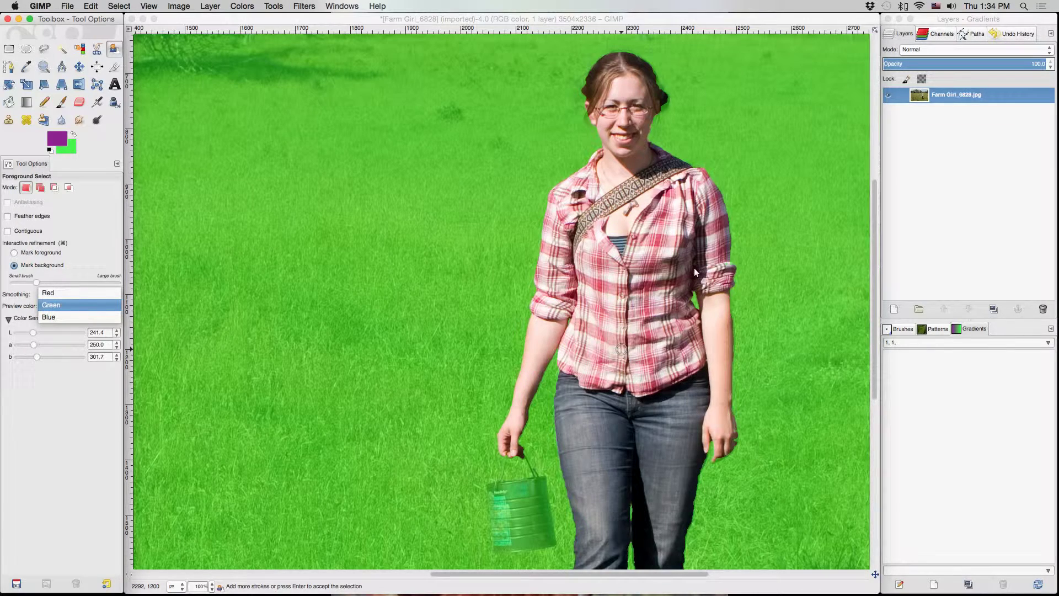
{"action": "left_click", "coordinate": [692, 17]}
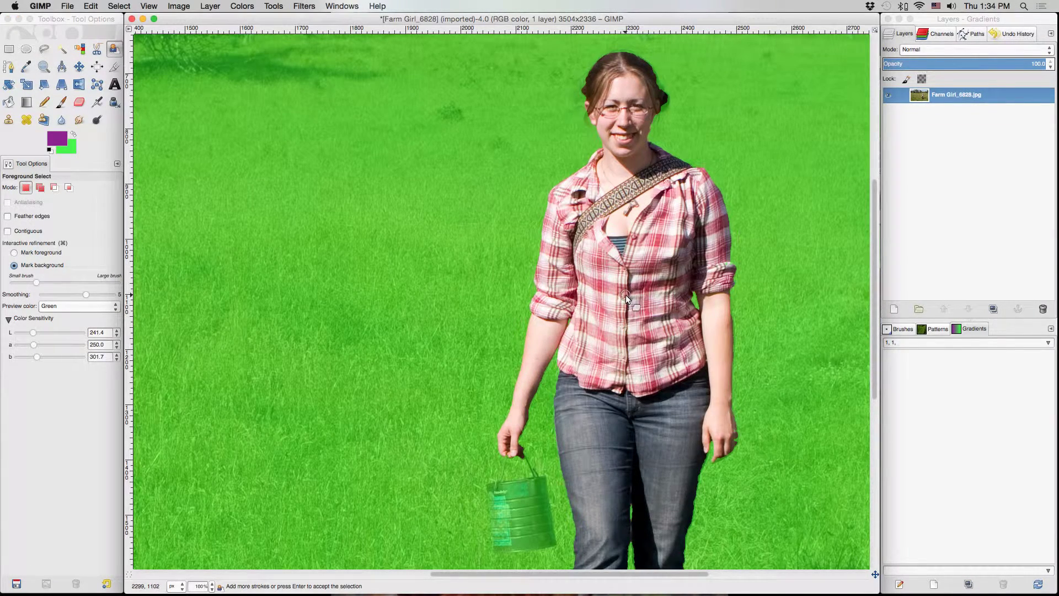
{"action": "key", "text": "Return"}
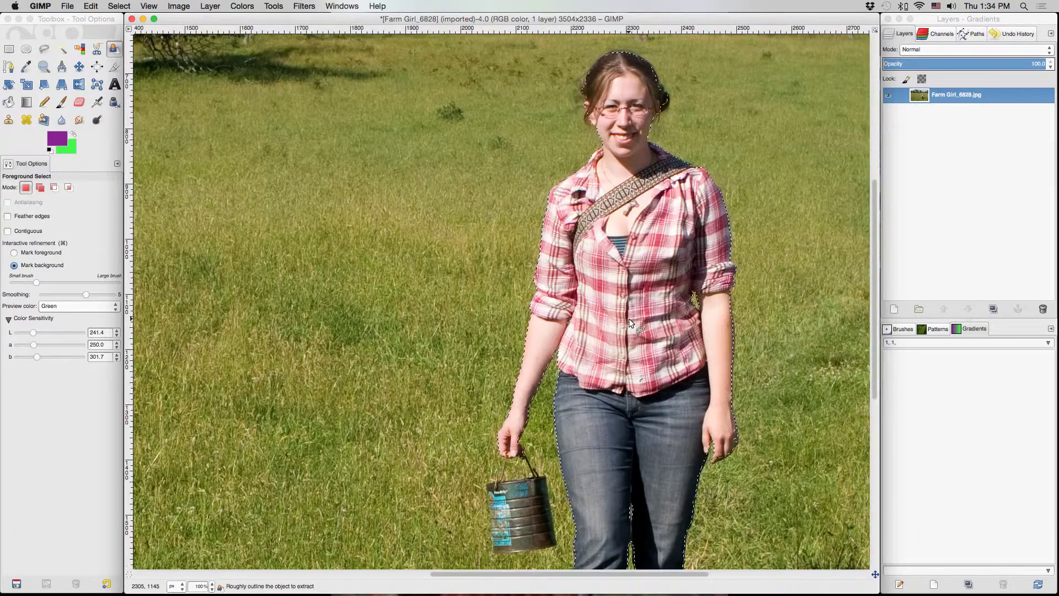
- Switch to the Free Select tool and set it to add to the current selection
{"action": "scroll", "coordinate": [629, 319], "scroll_direction": "down", "scroll_amount": 5}
{"action": "scroll", "coordinate": [629, 320], "scroll_direction": "up", "scroll_amount": 3}
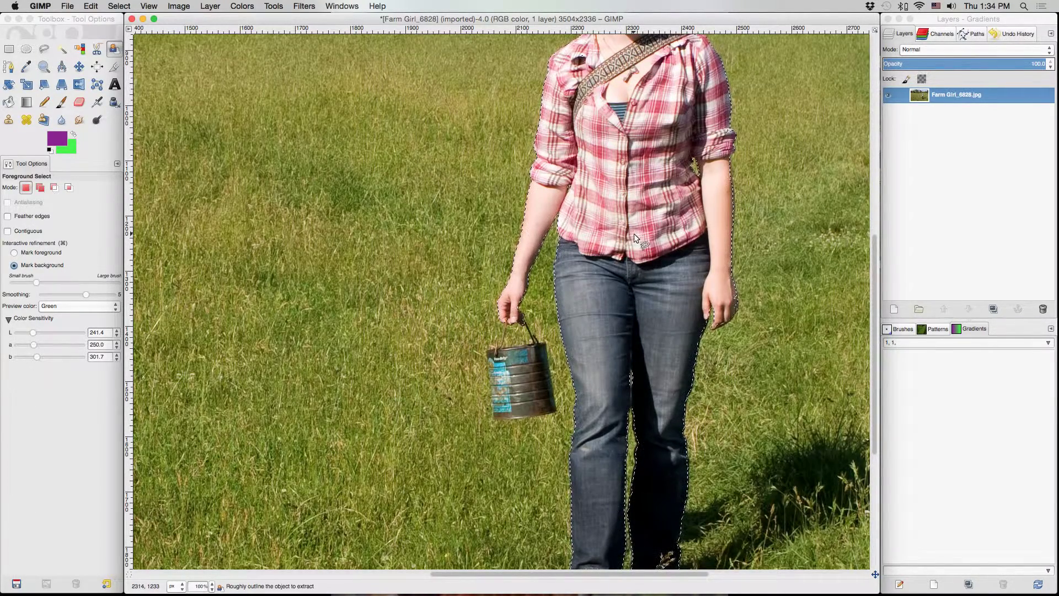
{"action": "left_click", "coordinate": [44, 49]}
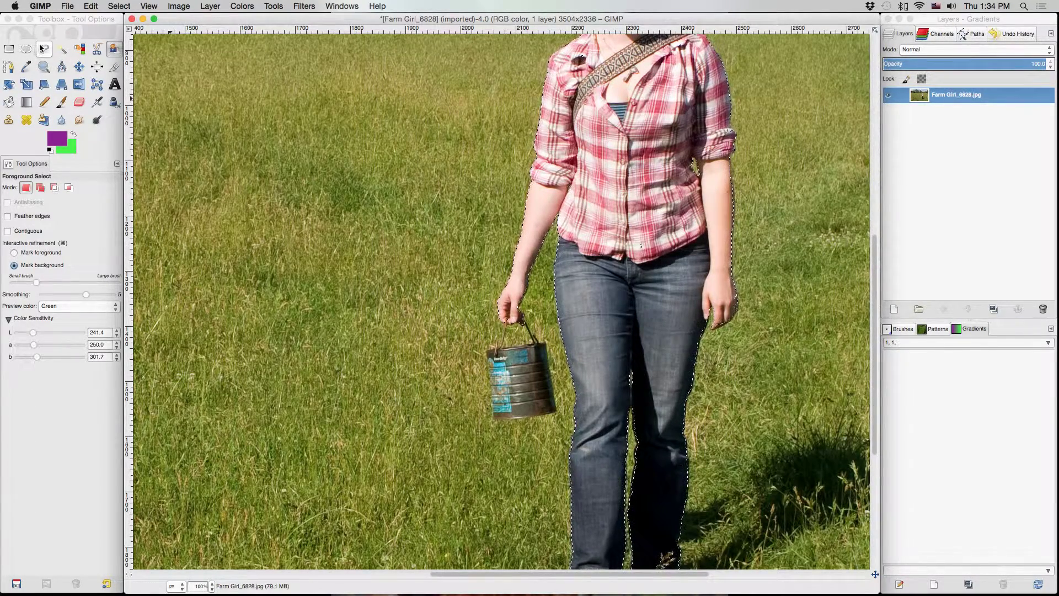
{"action": "left_click", "coordinate": [41, 187]}
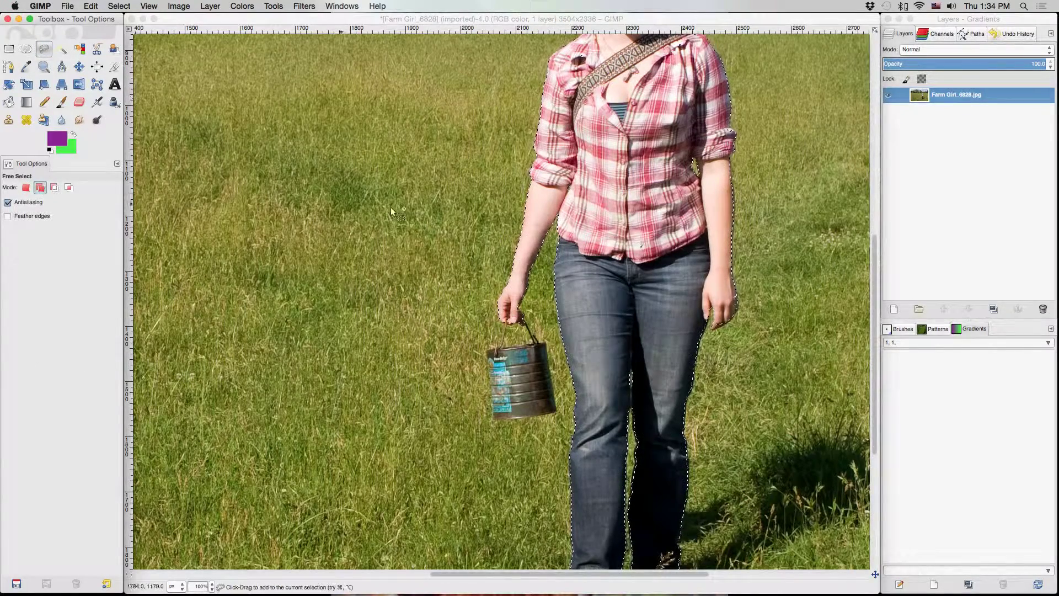
{"action": "mouse_move", "coordinate": [646, 254]}
{"action": "left_mouse_down"}
{"action": "mouse_move", "coordinate": [618, 222]}
{"action": "mouse_move", "coordinate": [650, 249]}
{"action": "left_mouse_up"}
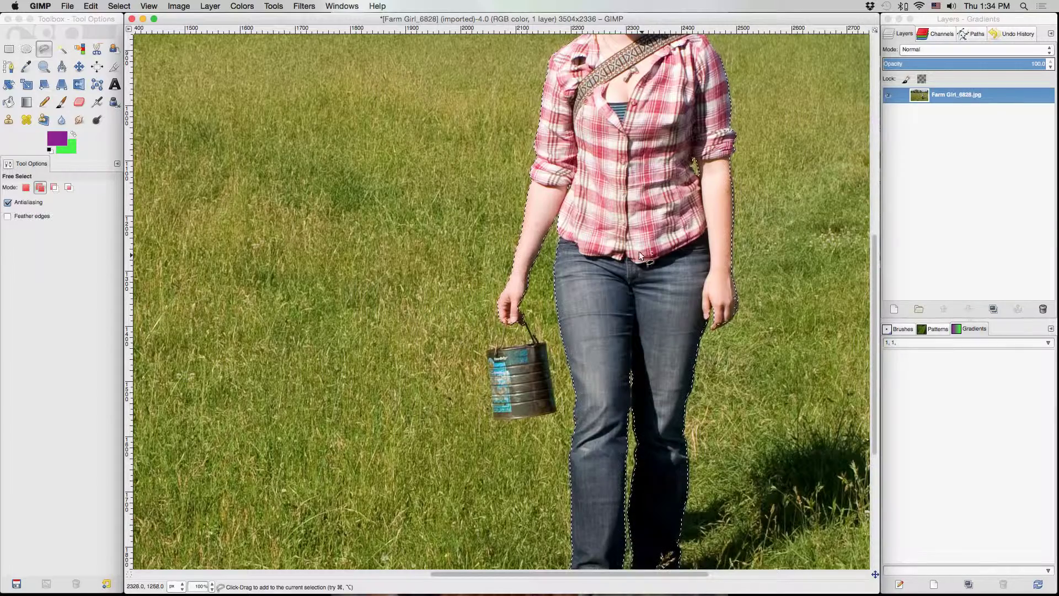
{"action": "scroll", "coordinate": [635, 242], "scroll_direction": "up", "scroll_amount": 5}
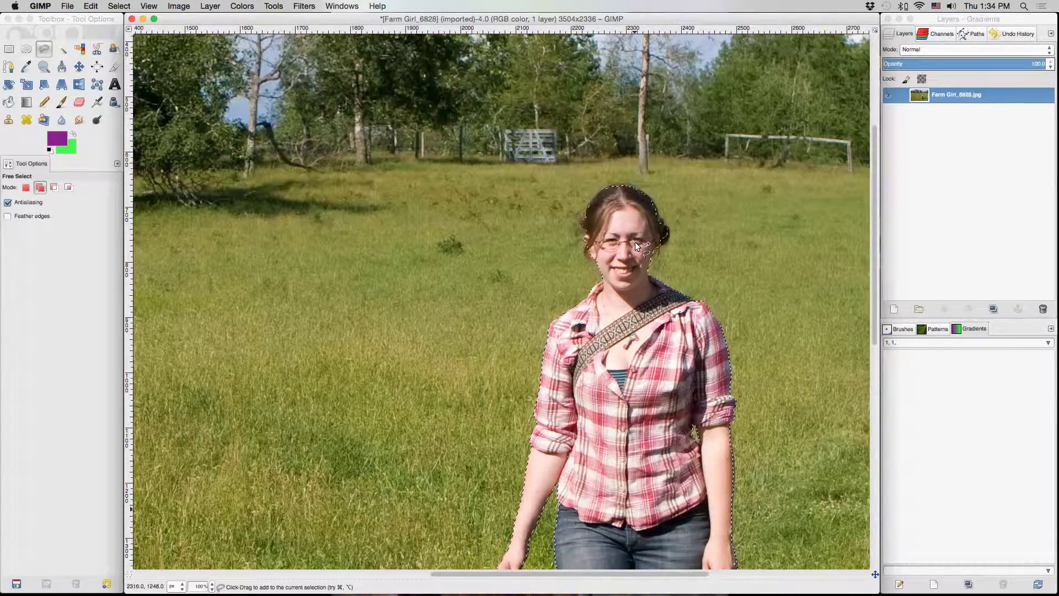